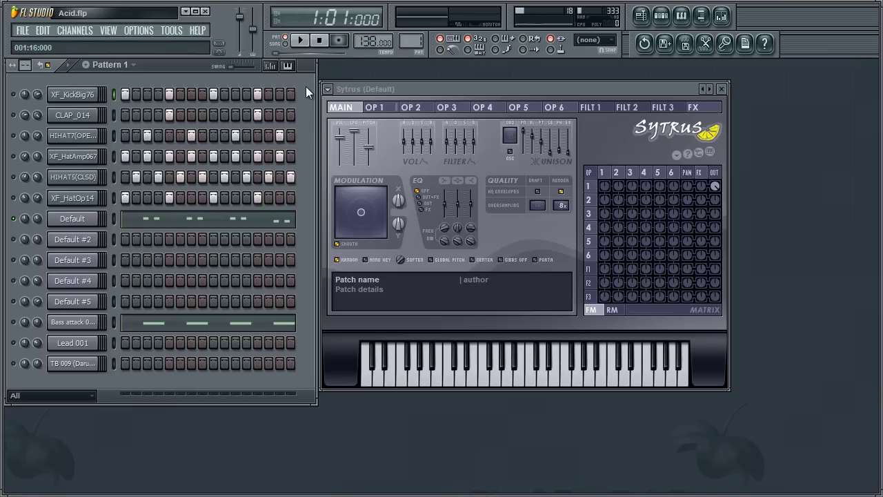
# Review the Default pattern's notes, audition it, and drop Sytrus master pitch to -24 semitones
pyautogui.click(262, 218)
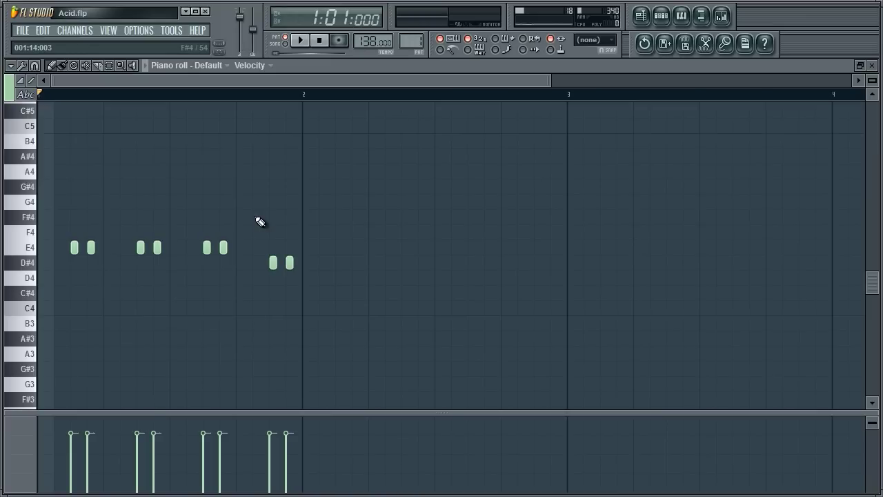
pyautogui.click(872, 65)
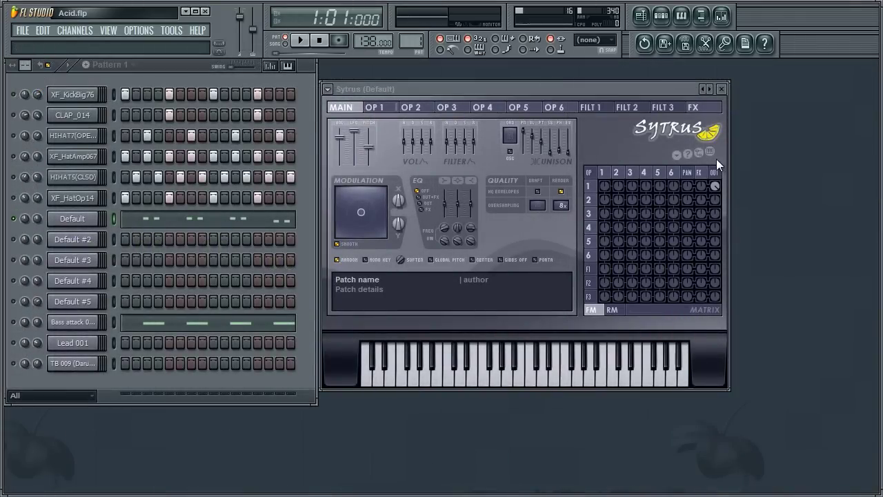
pyautogui.click(300, 40)
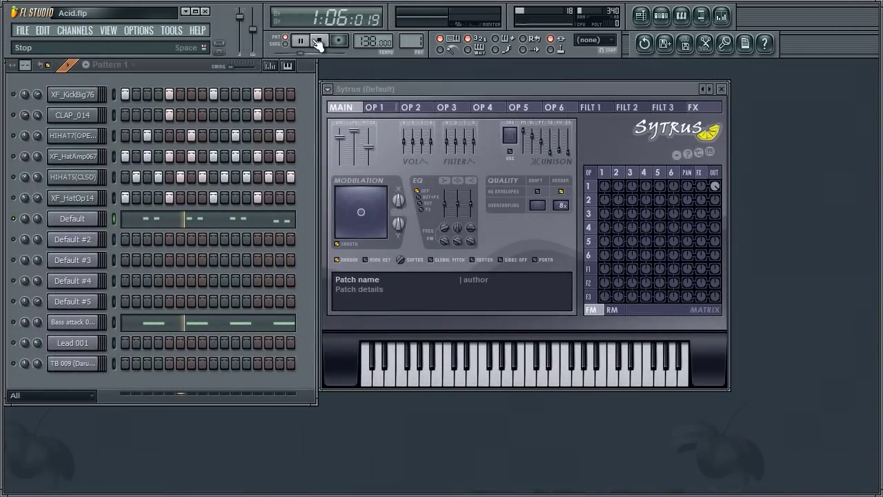
pyautogui.click(317, 40)
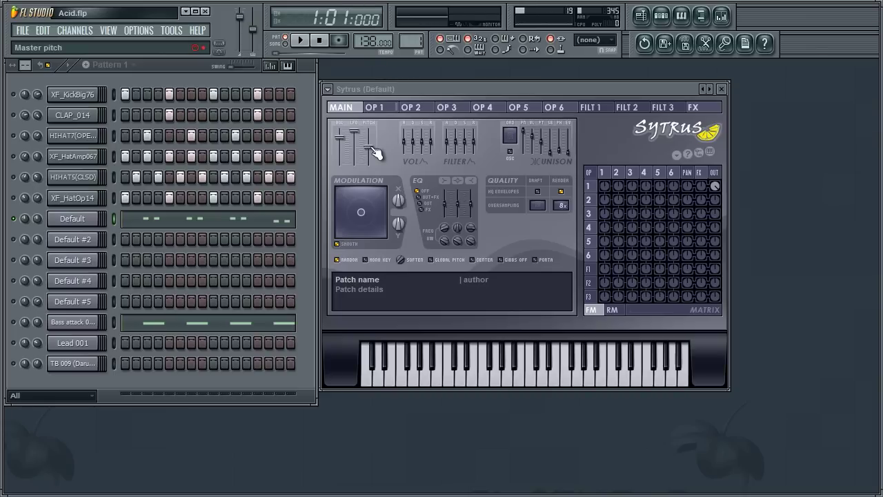
pyautogui.moveTo(375, 153); pyautogui.dragTo(377, 174)
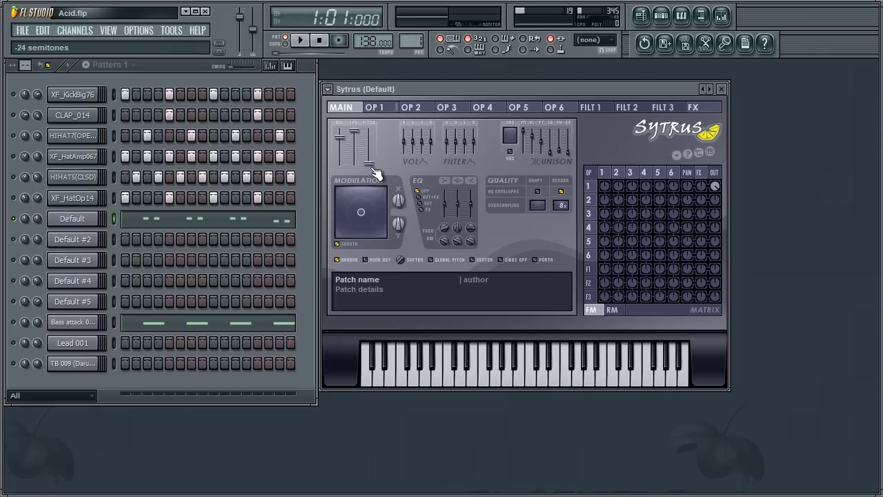
pyautogui.press('space')
pyautogui.press('space')
# Set Sytrus operator 1's waveform to Saw
pyautogui.click(375, 107)
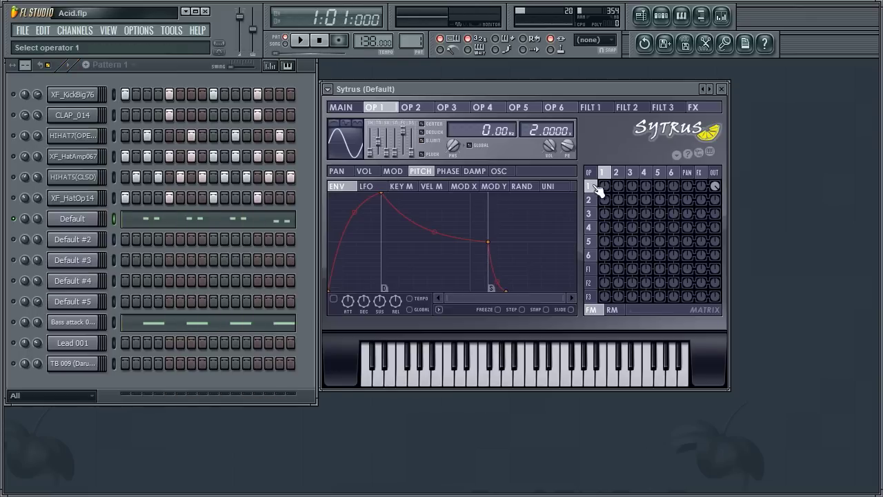
pyautogui.click(342, 141)
pyautogui.click(355, 162)
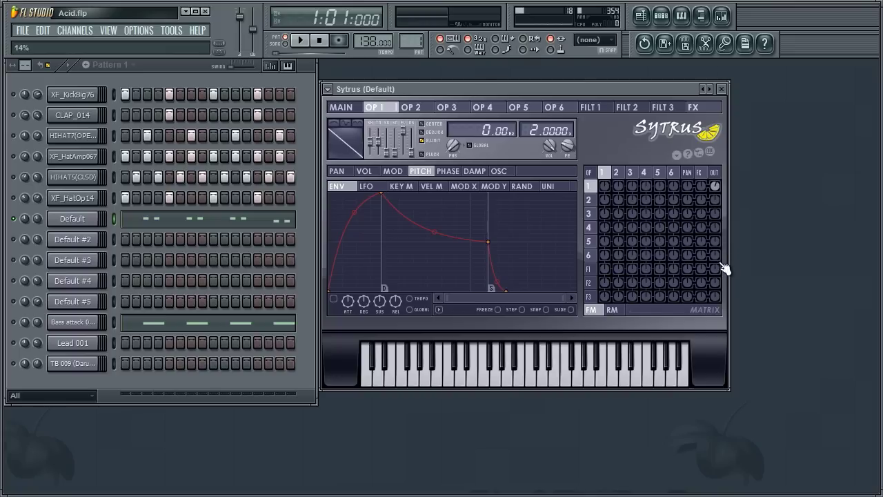
# Route operator 1 into filter 1 and filter 1 to the output, showing the FILT 1 page
pyautogui.moveTo(606, 275); pyautogui.dragTo(606, 269)
pyautogui.moveTo(726, 276); pyautogui.dragTo(725, 165)
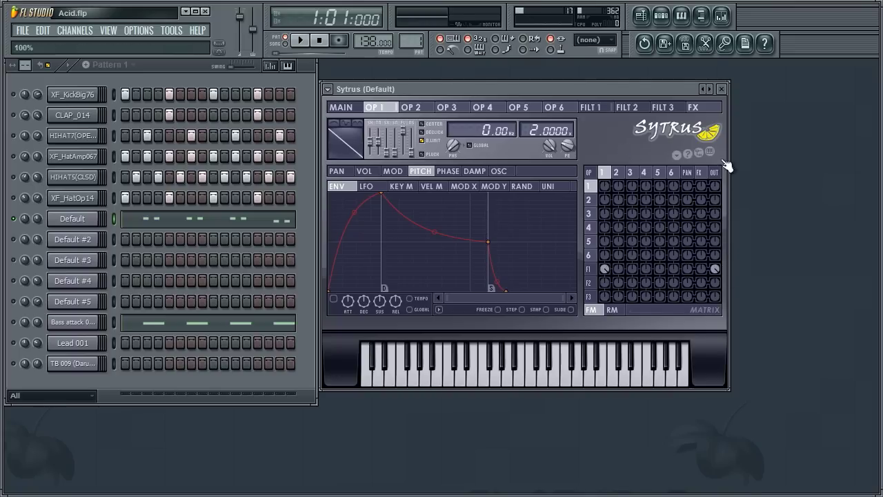
pyautogui.click(587, 268)
pyautogui.click(376, 127)
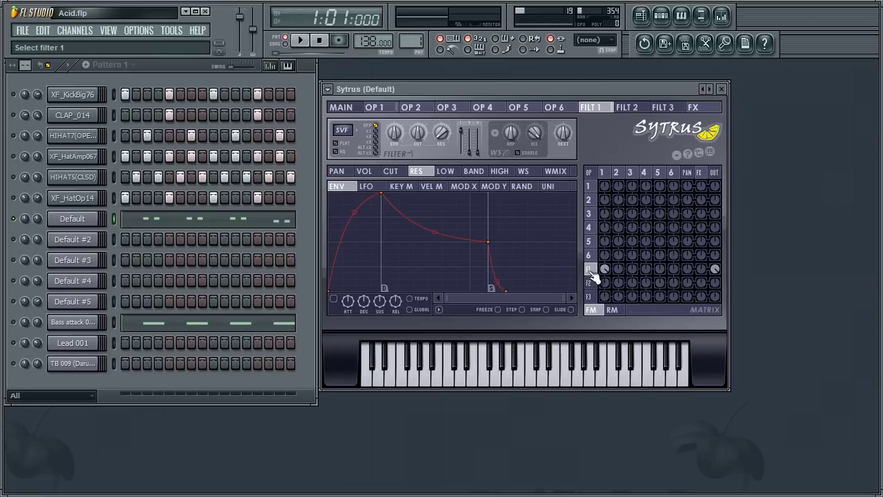
# Audition the pattern, then set filter 1 to Lime low pass with cutoff at 48%
pyautogui.press('space')
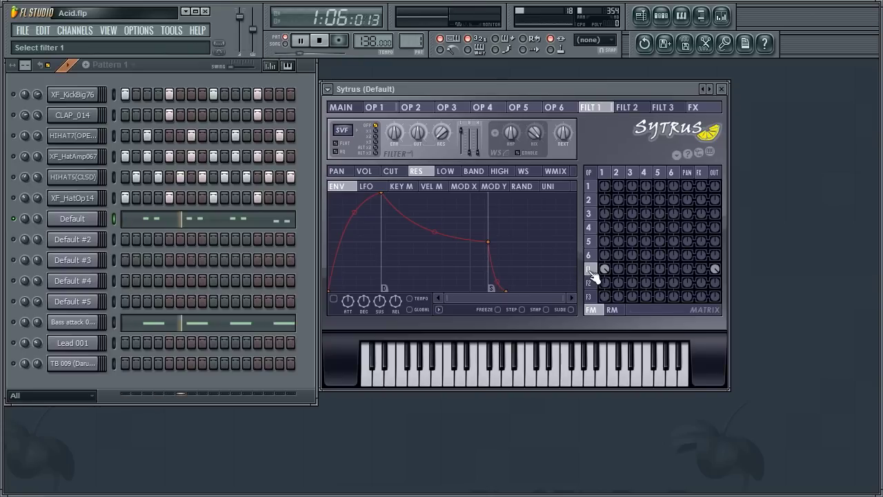
pyautogui.press('space')
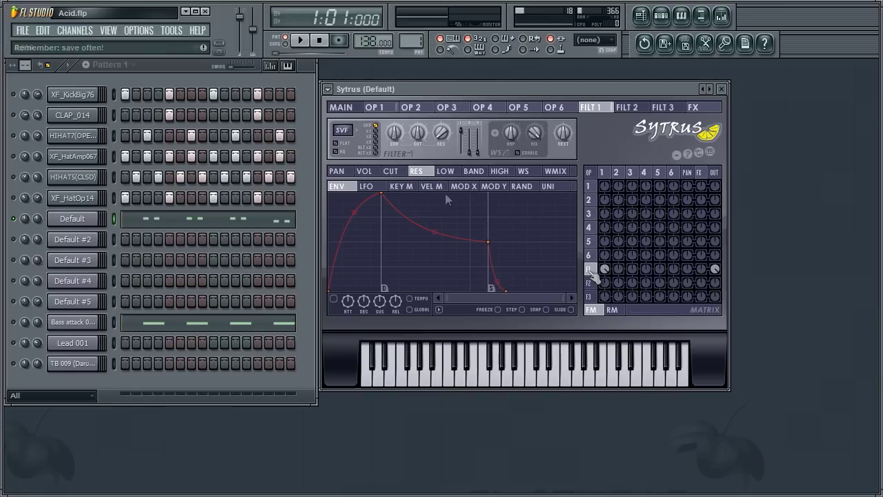
pyautogui.click(342, 129)
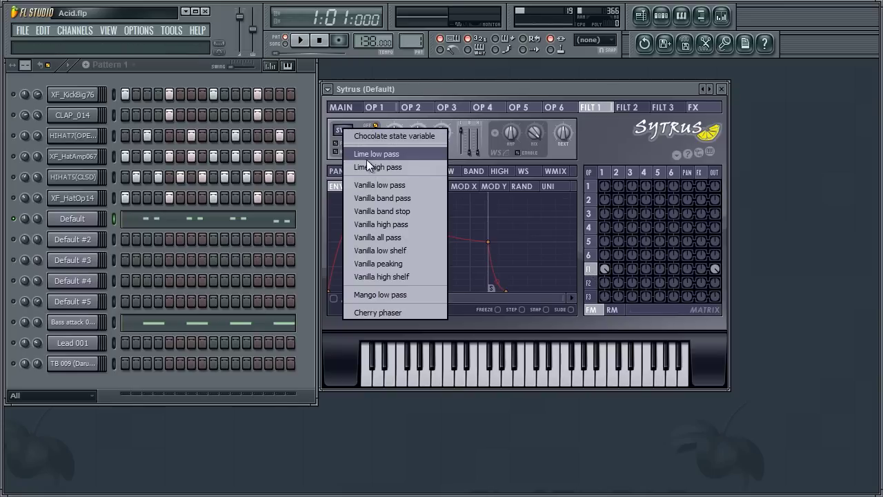
pyautogui.click(365, 155)
pyautogui.moveTo(418, 134); pyautogui.dragTo(417, 156)
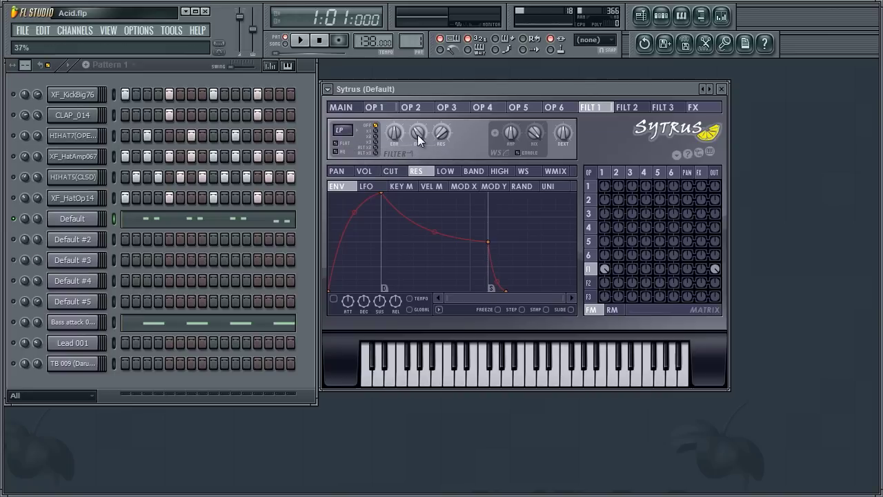
# Audition the filtered Sytrus bass with two play-and-stop passes
pyautogui.click(300, 40)
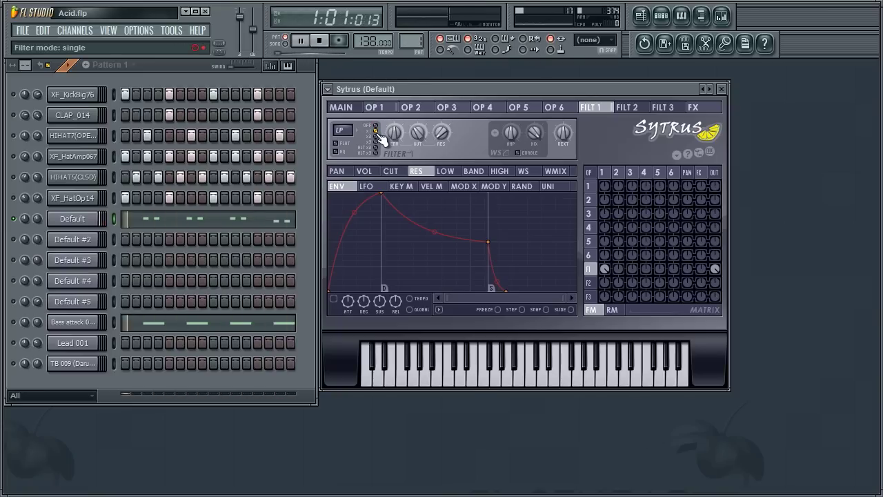
pyautogui.click(321, 47)
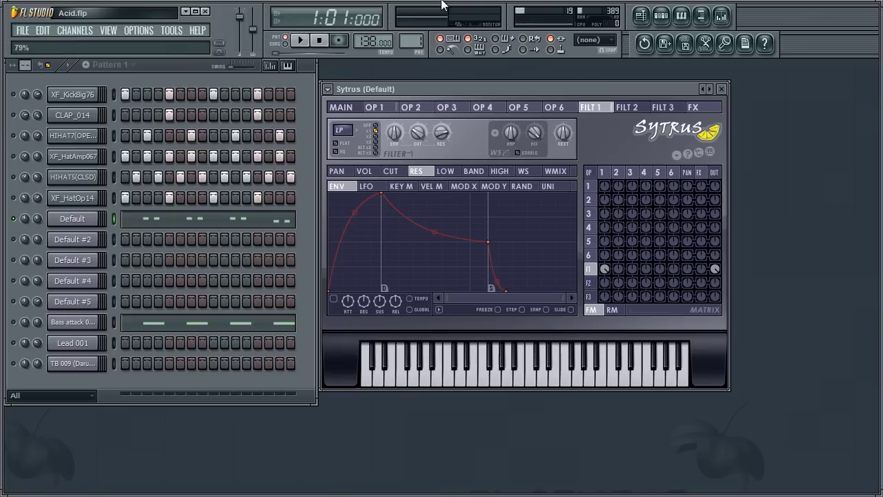
pyautogui.click(301, 40)
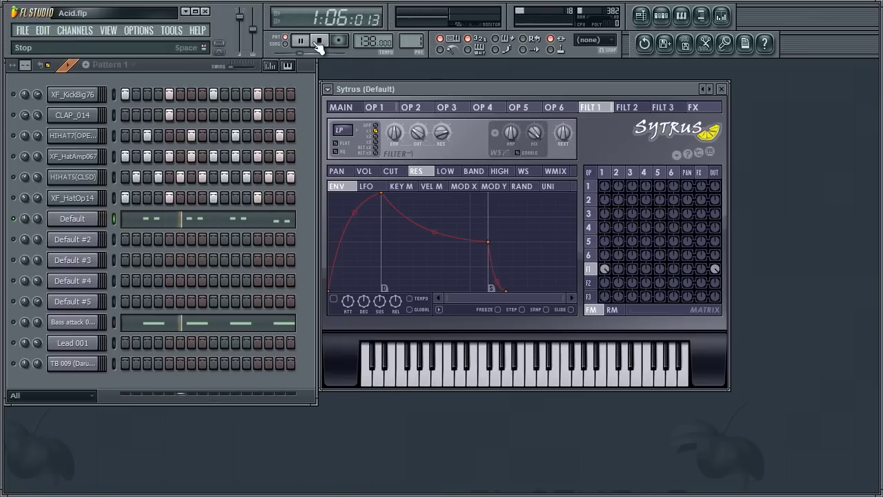
pyautogui.click(318, 44)
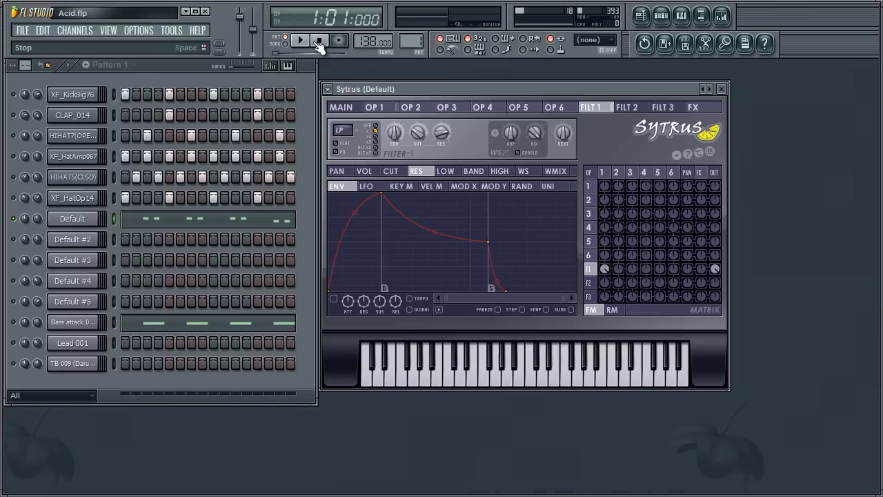
# Enable filter 1's waveshaper, audition it, and bring up the Mixer showing Insert 6
pyautogui.click(526, 154)
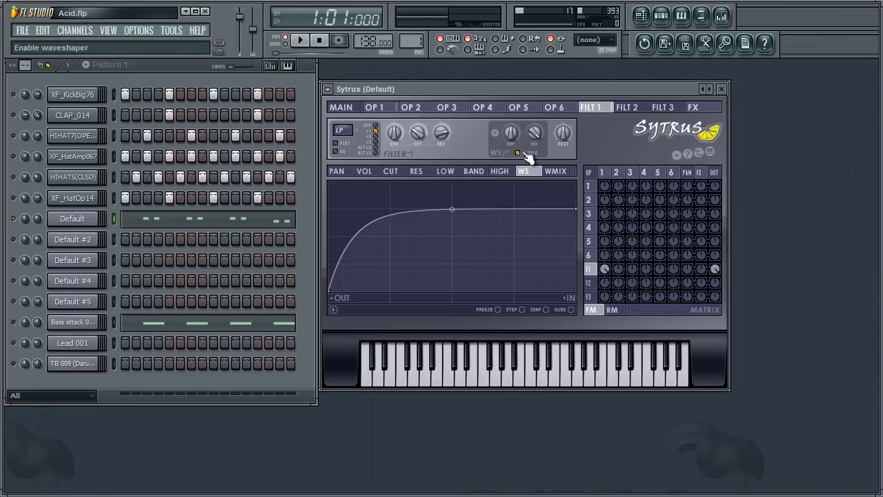
pyautogui.click(304, 42)
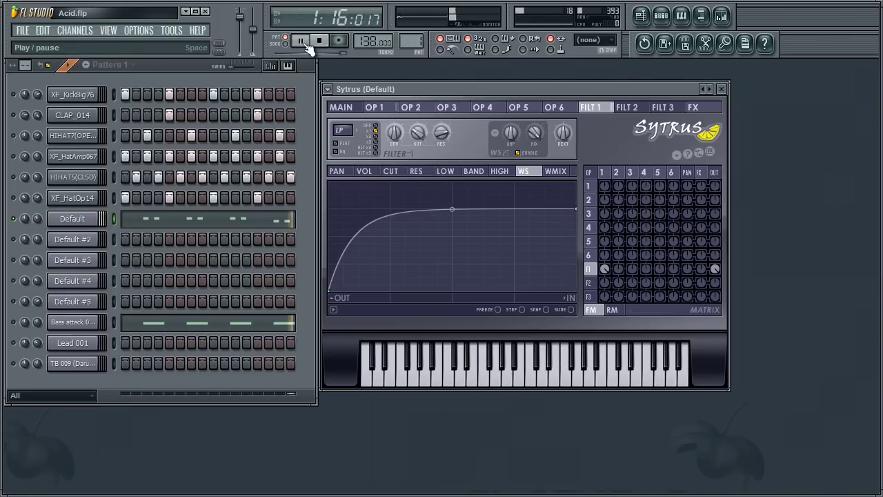
pyautogui.click(321, 41)
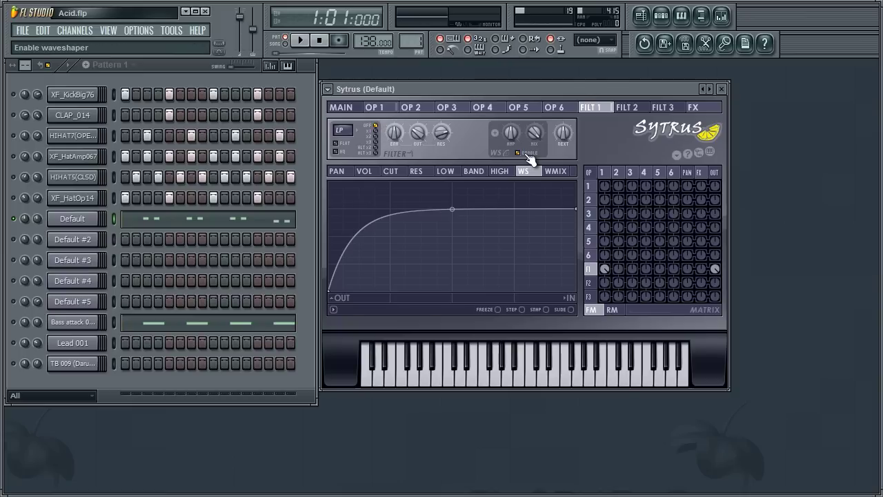
pyautogui.click(721, 18)
pyautogui.moveTo(404, 186); pyautogui.dragTo(469, 195)
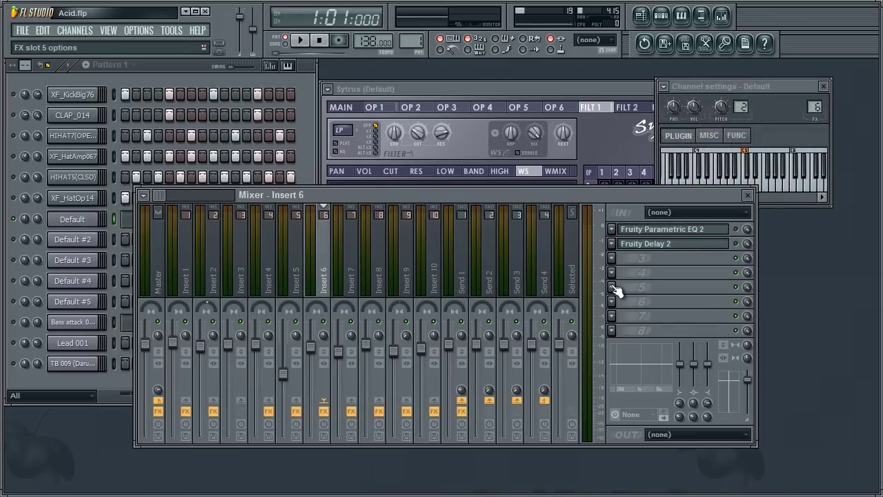
# Load Fruity Parametric EQ 2 into Insert 6 slot 5 and Fruity WaveShaper into slot 6
pyautogui.click(612, 289)
pyautogui.click(737, 230)
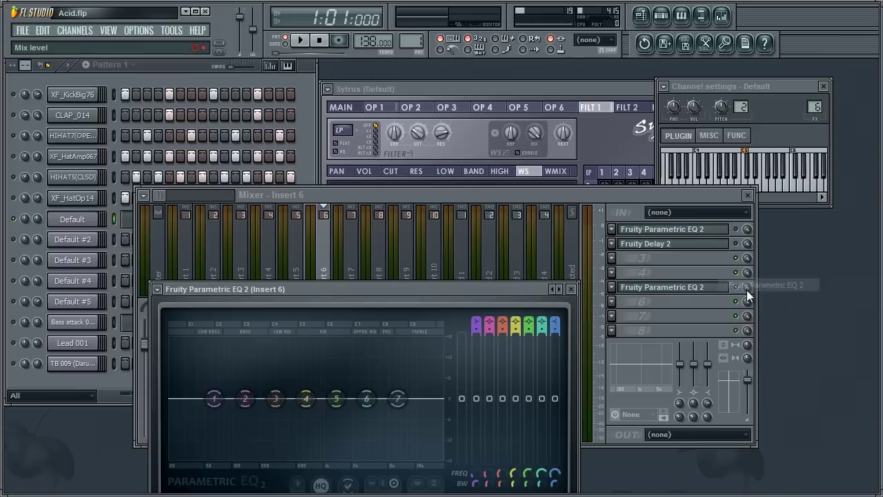
pyautogui.click(613, 303)
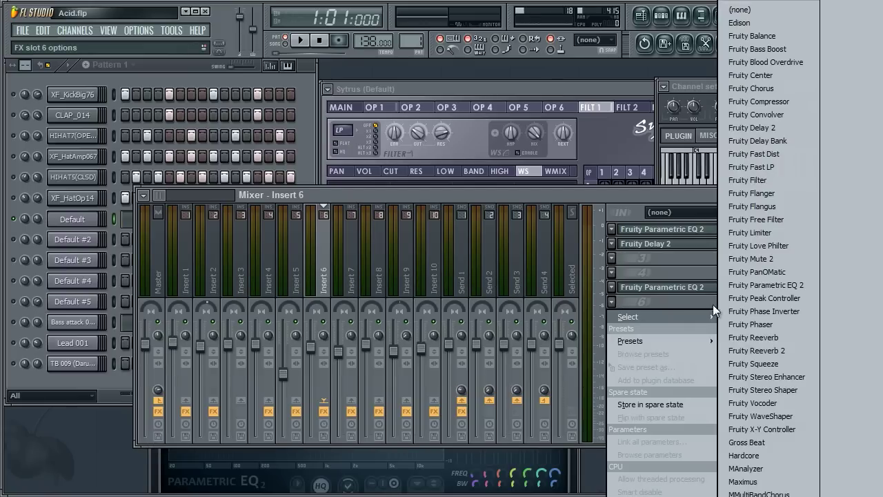
pyautogui.click(761, 416)
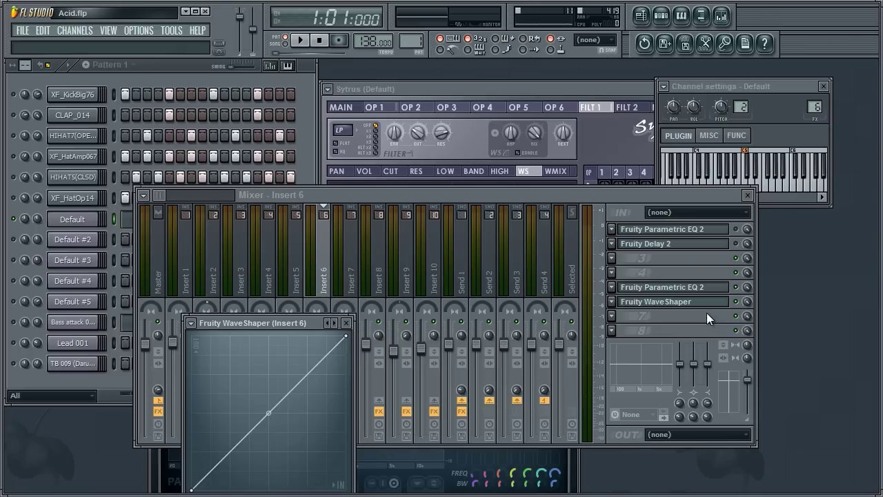
pyautogui.moveTo(291, 325); pyautogui.dragTo(386, 204)
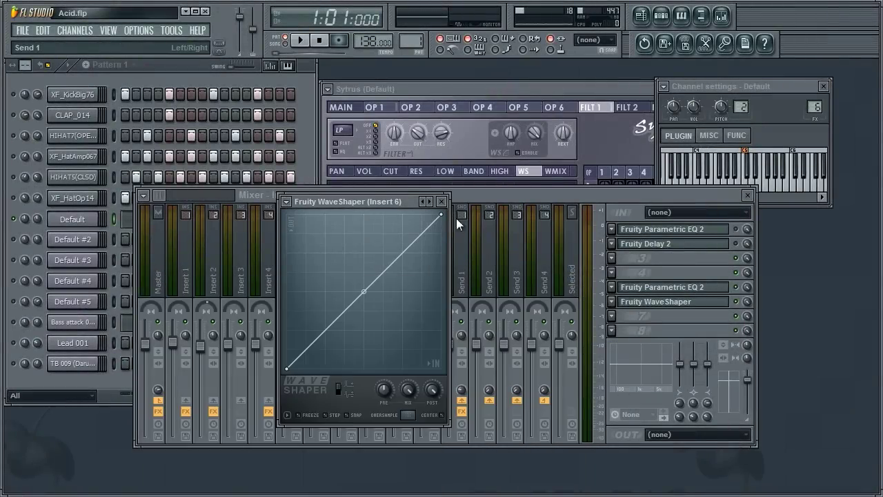
pyautogui.click(442, 201)
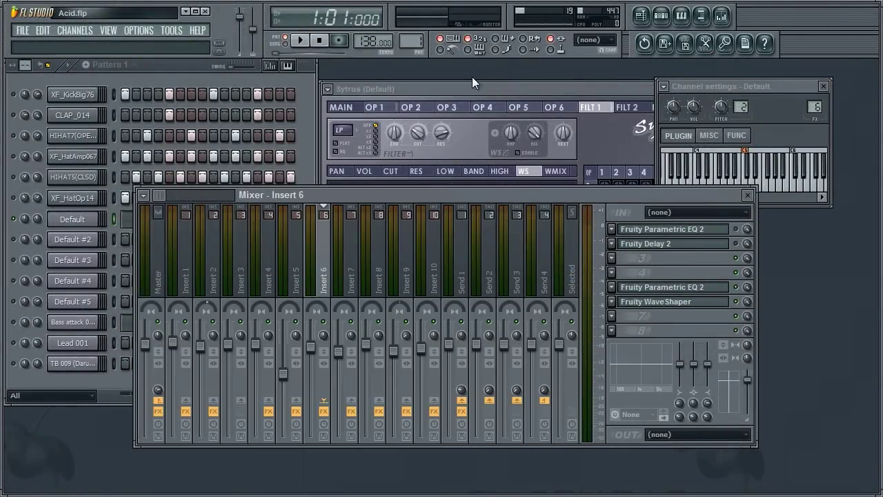
# Audition the Sytrus bass, then close the Sytrus window
pyautogui.click(472, 87)
pyautogui.click(314, 66)
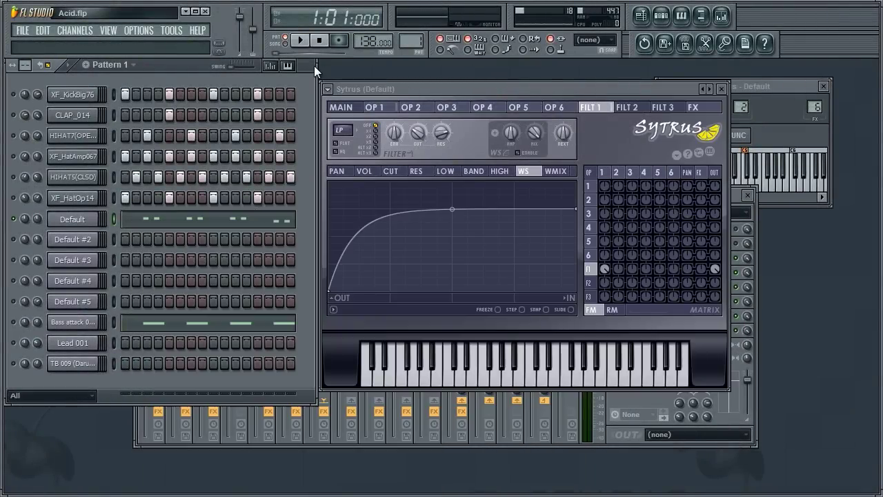
pyautogui.click(308, 42)
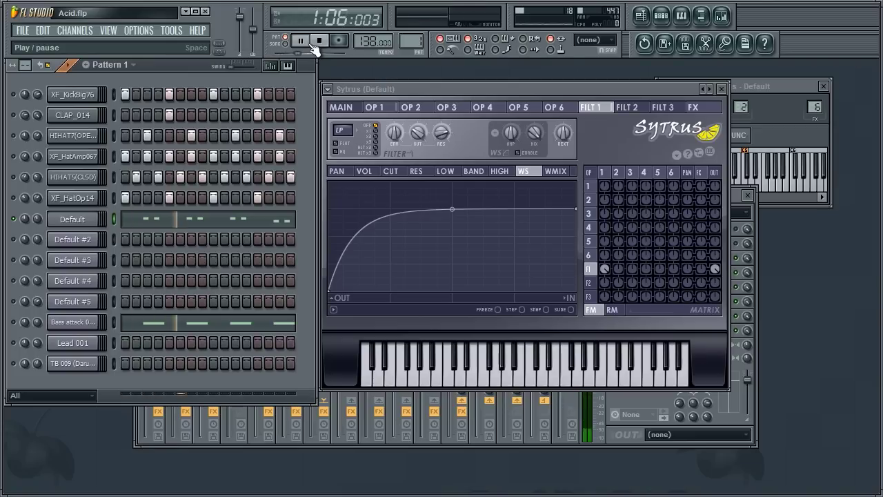
pyautogui.click(316, 42)
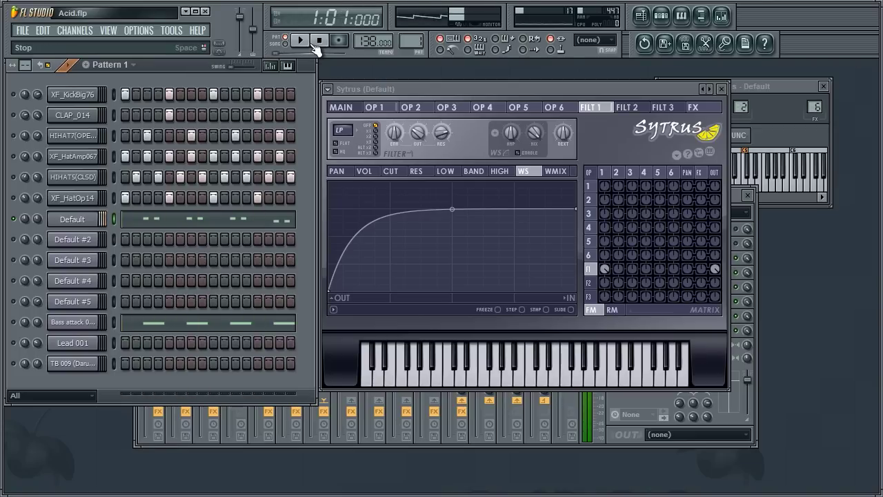
pyautogui.click(721, 89)
# In the Insert 6 Parametric EQ 2, make band 7 a low pass near 481 Hz with narrowed bandwidth
pyautogui.click(704, 288)
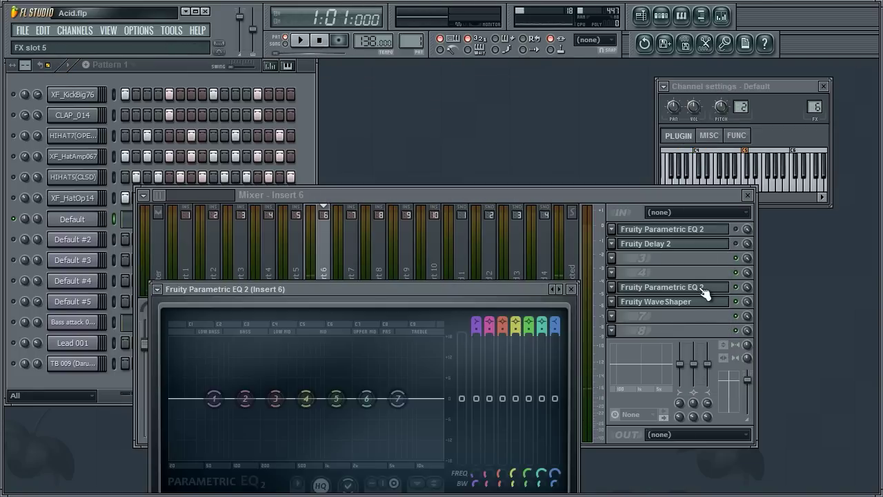
pyautogui.moveTo(552, 247); pyautogui.dragTo(654, 138)
pyautogui.rightClick(553, 246)
pyautogui.moveTo(569, 279)
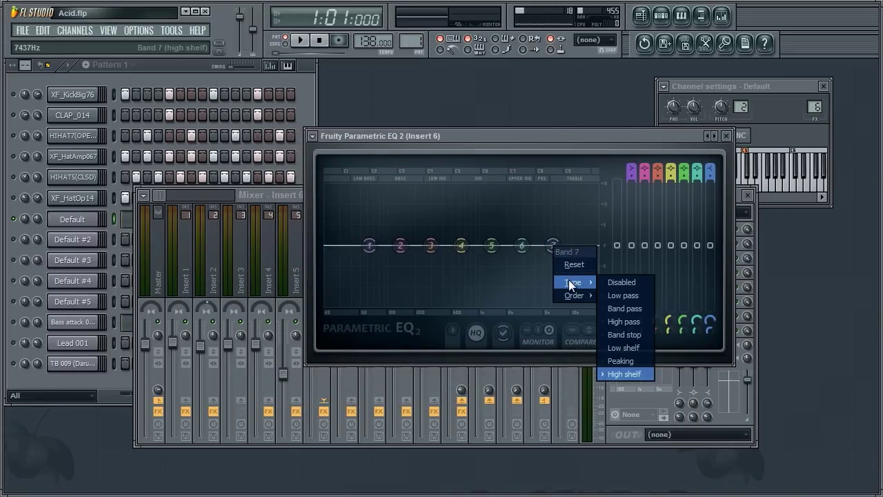
pyautogui.click(610, 298)
pyautogui.moveTo(552, 245); pyautogui.dragTo(418, 247)
pyautogui.scroll(-5, 420, 248)
# Audition the bass and fine-tune band 7's resonant peak down to about 304 Hz
pyautogui.moveTo(428, 136); pyautogui.dragTo(376, 154)
pyautogui.press('space')
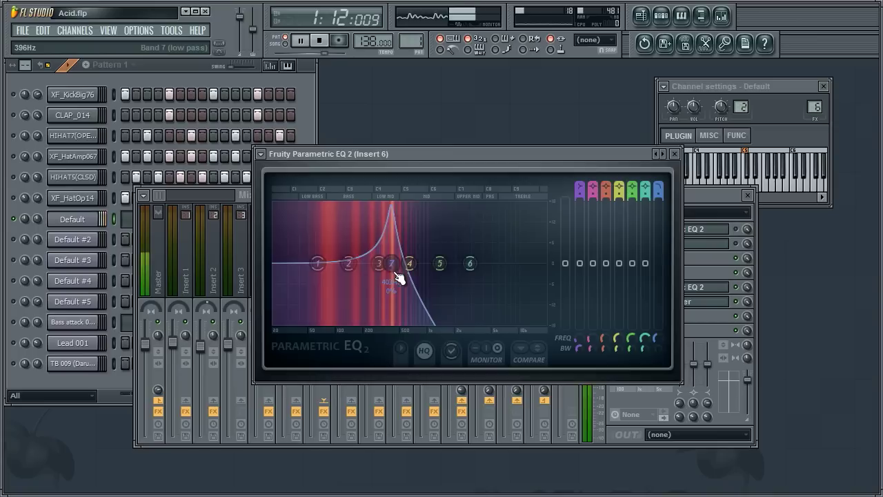
pyautogui.click(319, 40)
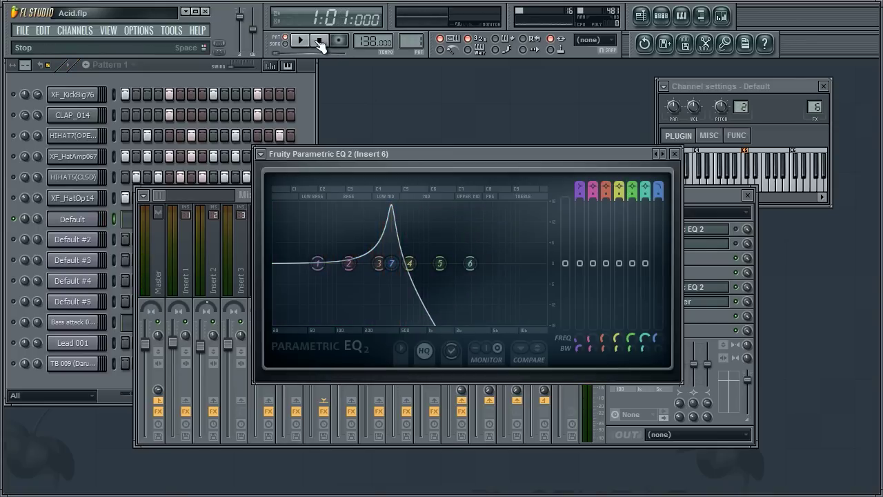
pyautogui.click(301, 41)
pyautogui.moveTo(391, 263); pyautogui.dragTo(378, 263)
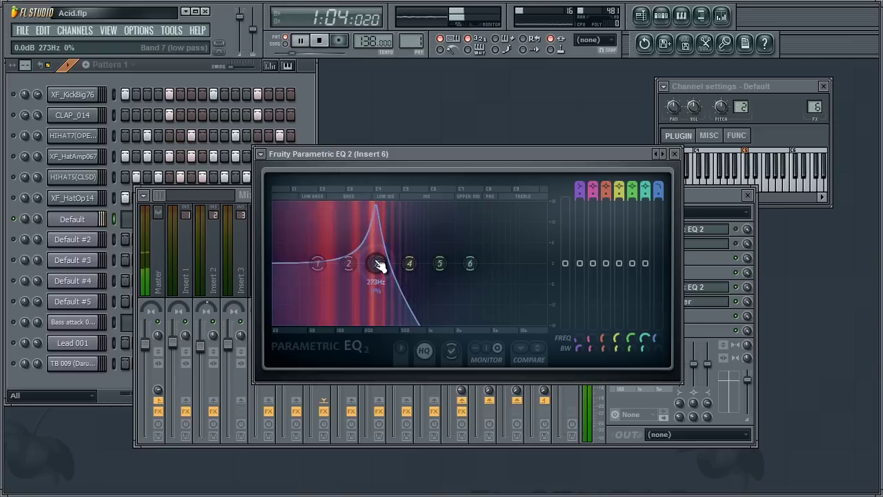
pyautogui.click(319, 41)
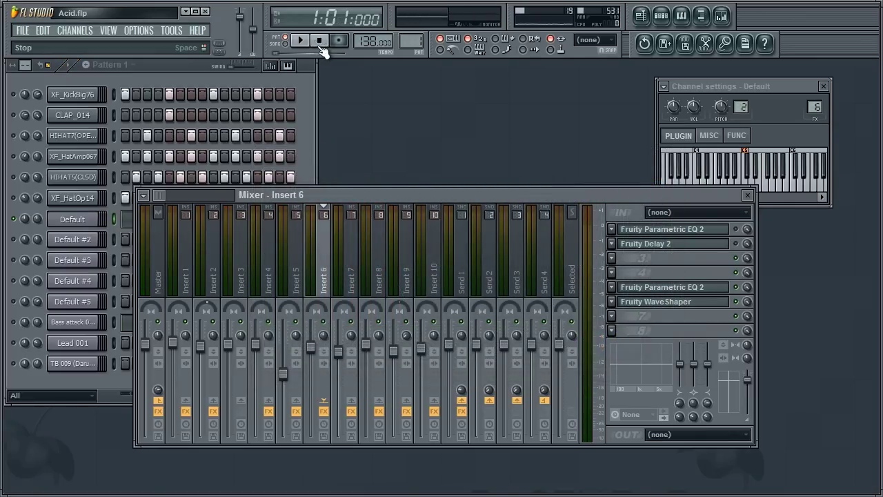
# Bend the Insert 6 WaveShaper curve into a hard clip and set its POST output to 59%
pyautogui.click(634, 305)
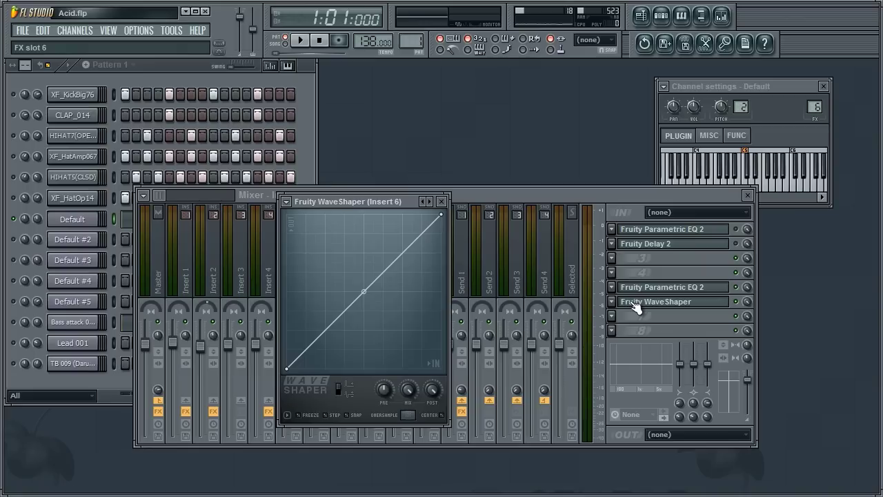
pyautogui.rightClick(311, 241)
pyautogui.press('space')
pyautogui.moveTo(318, 241); pyautogui.dragTo(293, 202)
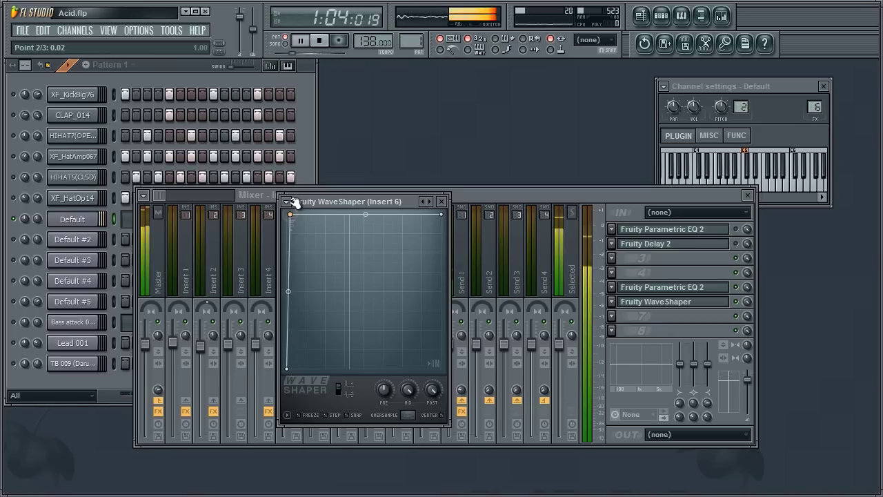
pyautogui.moveTo(436, 390); pyautogui.dragTo(437, 423)
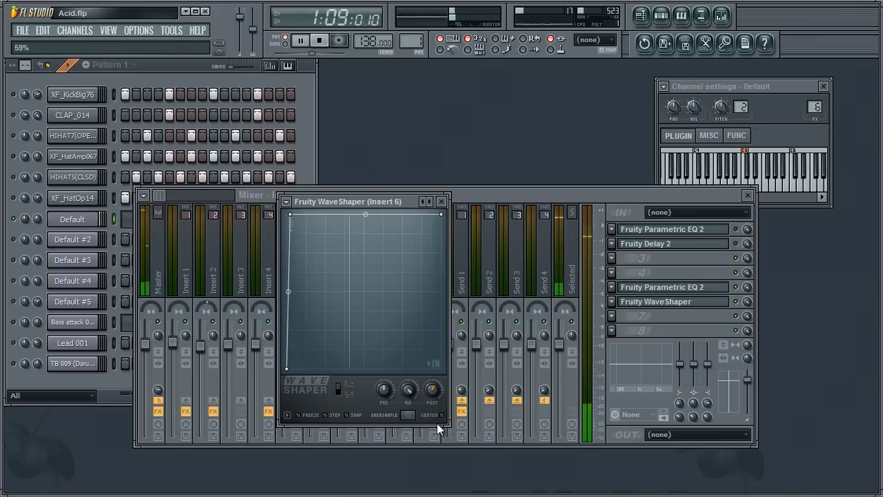
pyautogui.click(329, 44)
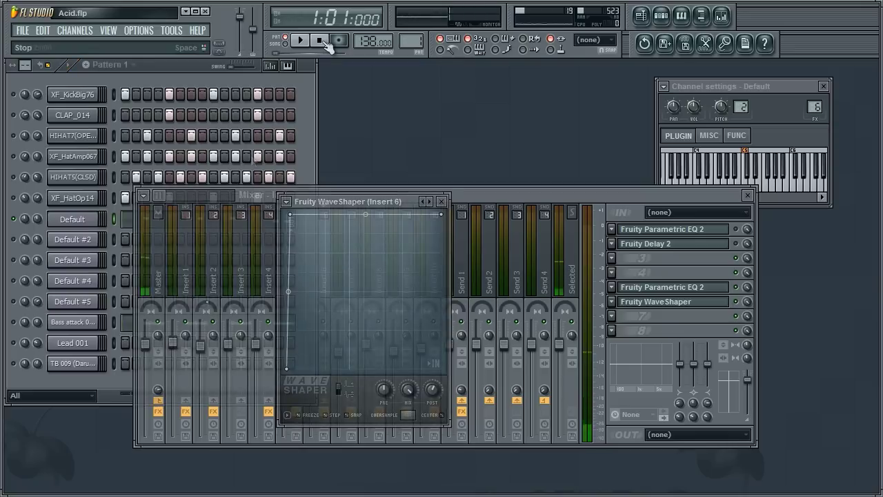
pyautogui.click(253, 159)
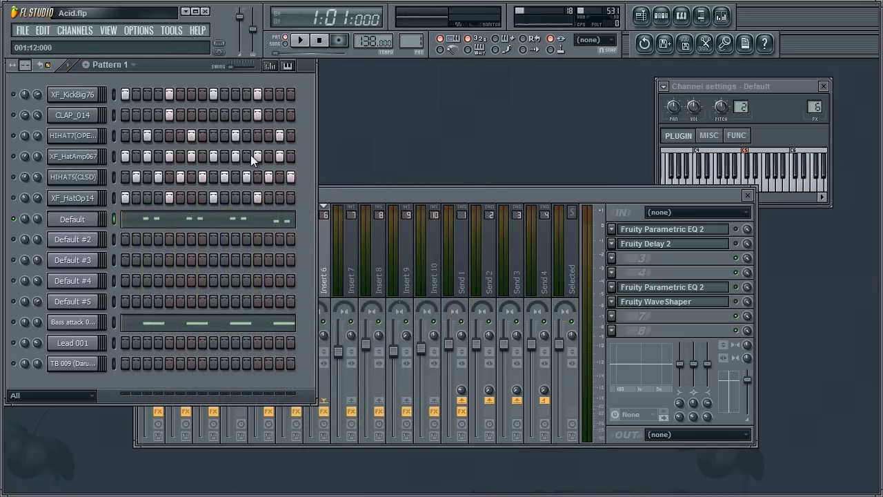
# Open the Default channel's Sytrus, view operator 1's settings, and close the synth
pyautogui.click(69, 219)
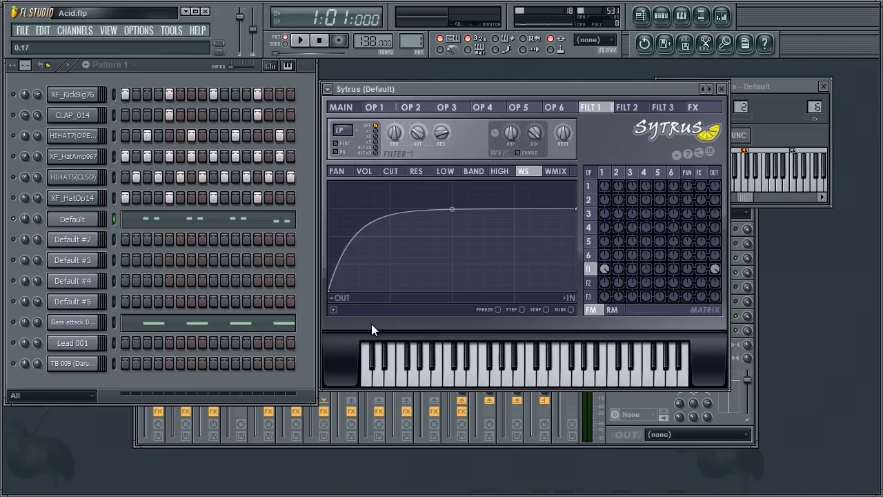
pyautogui.click(374, 107)
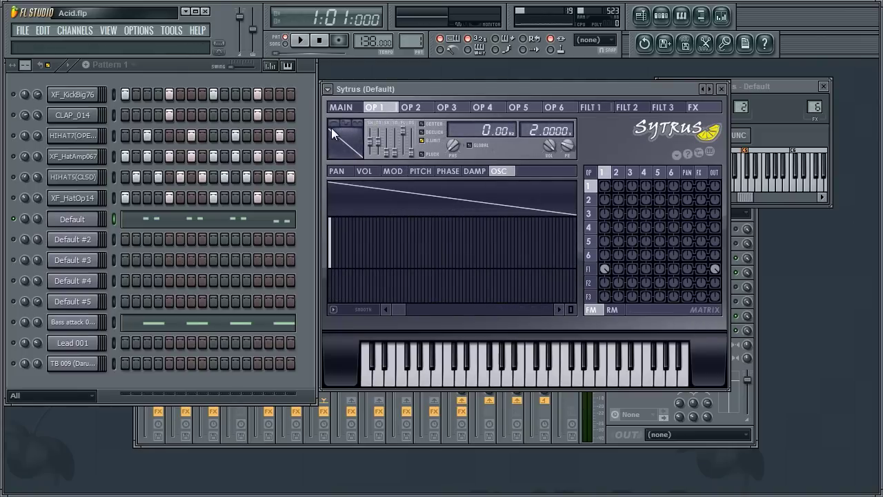
pyautogui.press('F9')
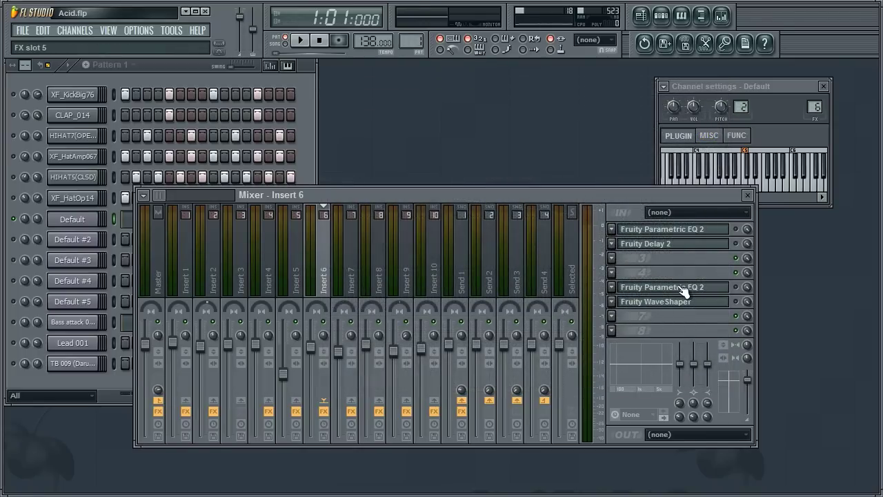
# Reopen the Insert 6 Parametric EQ 2 and audition the bass with it
pyautogui.click(682, 289)
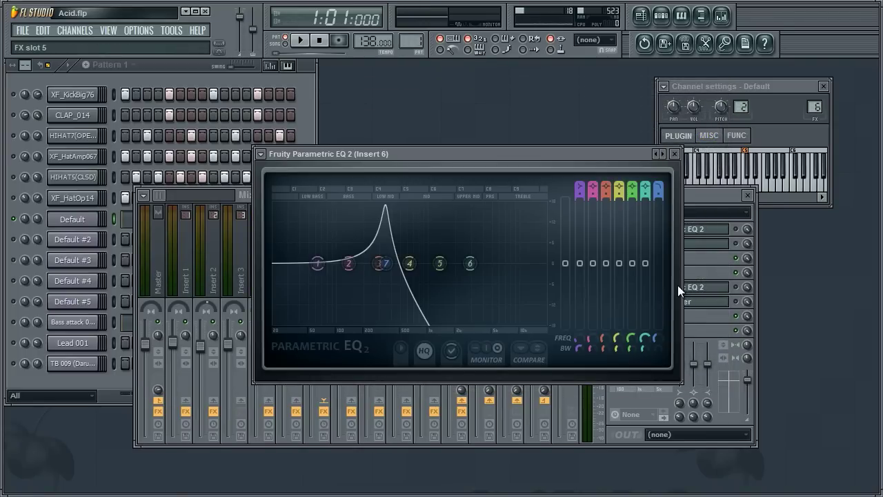
pyautogui.click(300, 40)
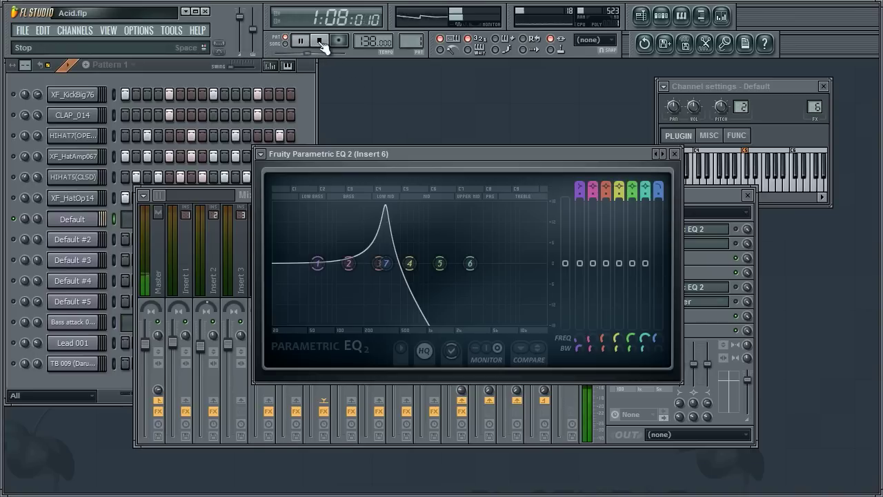
pyautogui.click(720, 285)
pyautogui.click(569, 155)
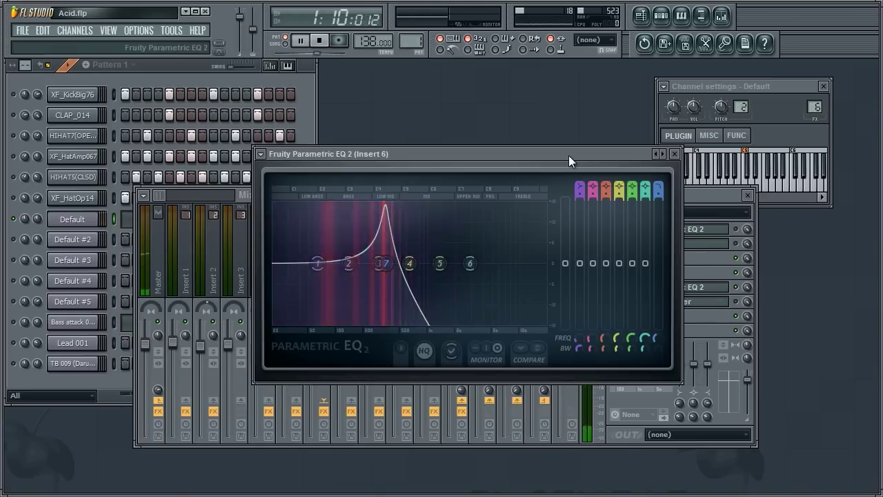
pyautogui.click(673, 153)
pyautogui.click(319, 40)
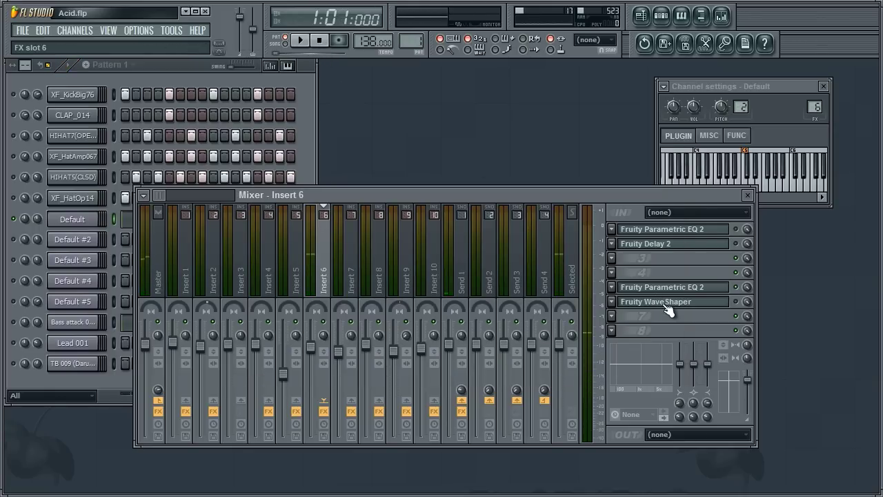
# Audition the WaveShaper, then clear slots 5 and 6, removing the added EQ and WaveShaper
pyautogui.click(668, 311)
pyautogui.click(737, 308)
pyautogui.click(300, 40)
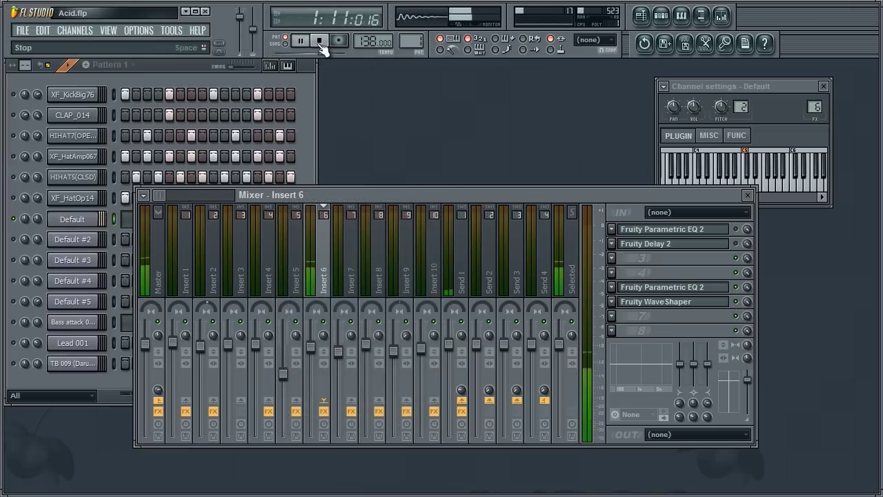
pyautogui.click(319, 41)
pyautogui.rightClick(635, 309)
pyautogui.click(744, 13)
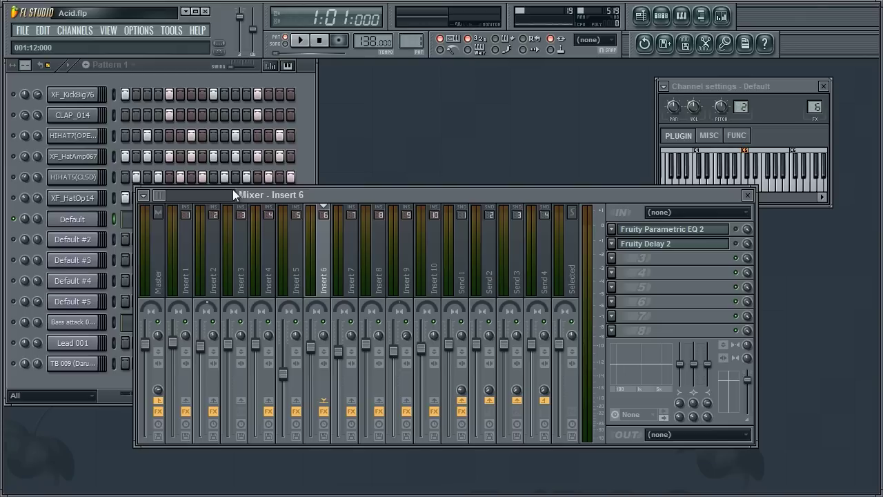
# Enable the waveshaper on Sytrus's first filter and set that filter to x1 mode
pyautogui.click(73, 218)
pyautogui.click(592, 270)
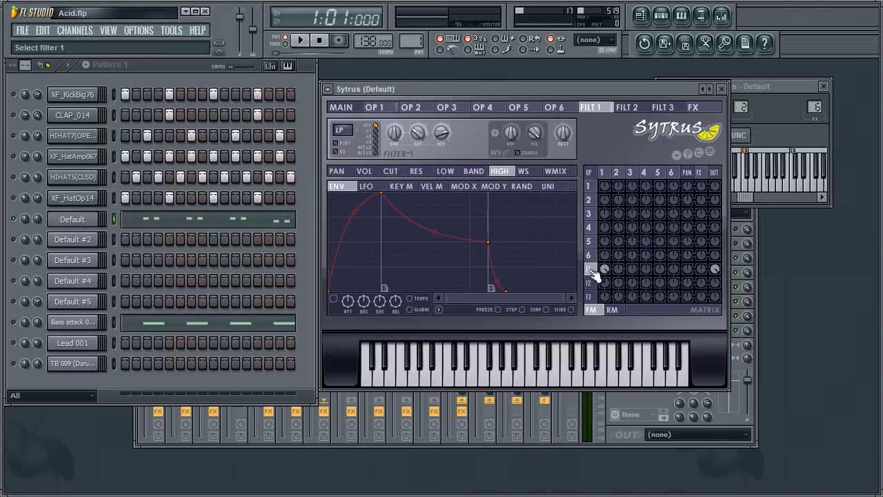
pyautogui.click(518, 152)
pyautogui.click(380, 131)
# Play the bassline to audition the filtered tone, then reopen the Default channel's Sytrus
pyautogui.click(722, 89)
pyautogui.click(301, 40)
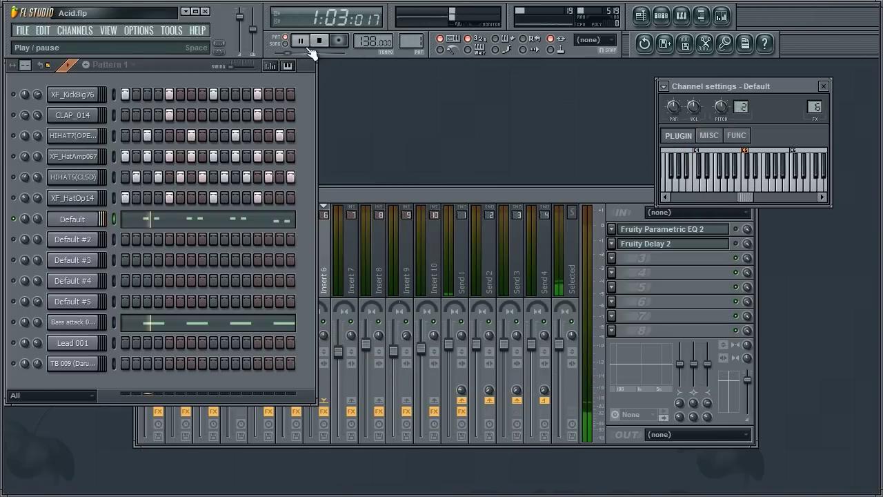
pyautogui.click(323, 42)
pyautogui.click(89, 222)
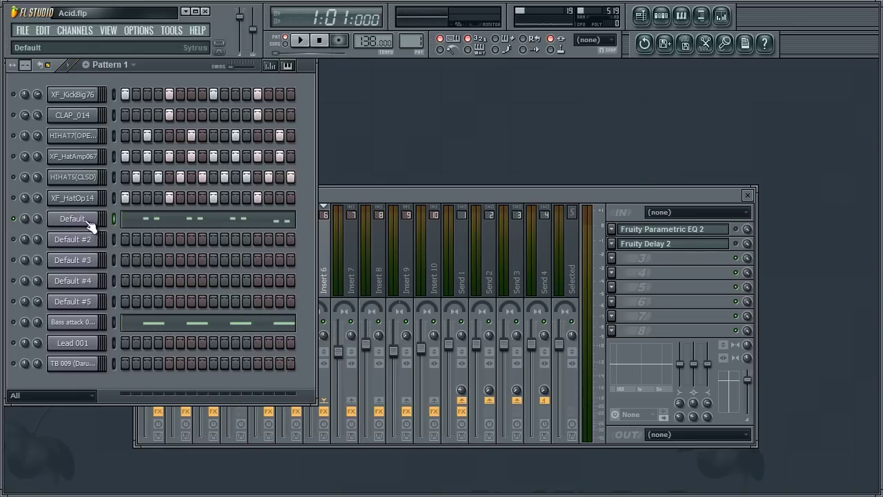
pyautogui.click(76, 220)
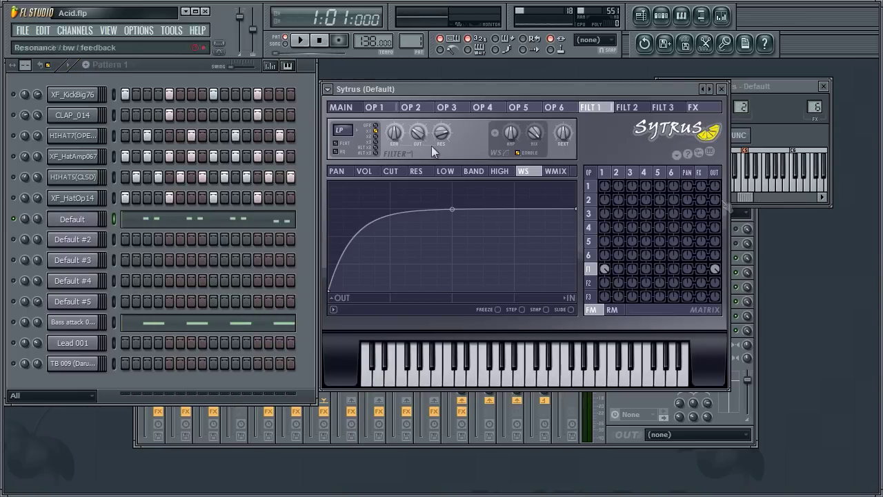